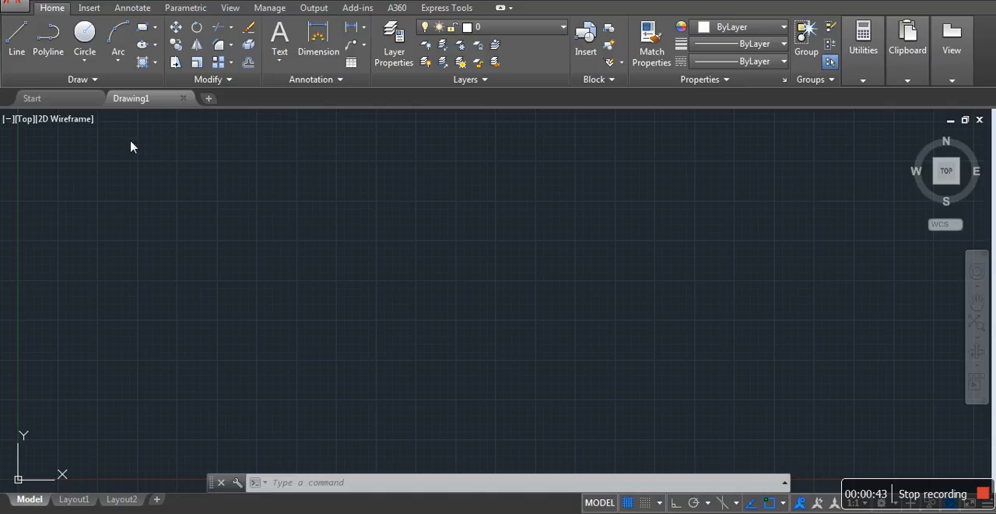
Draw an open stepped polyline with segments of 20 horizontally, 10 vertically downward and 5 horizontally
click(48, 45)
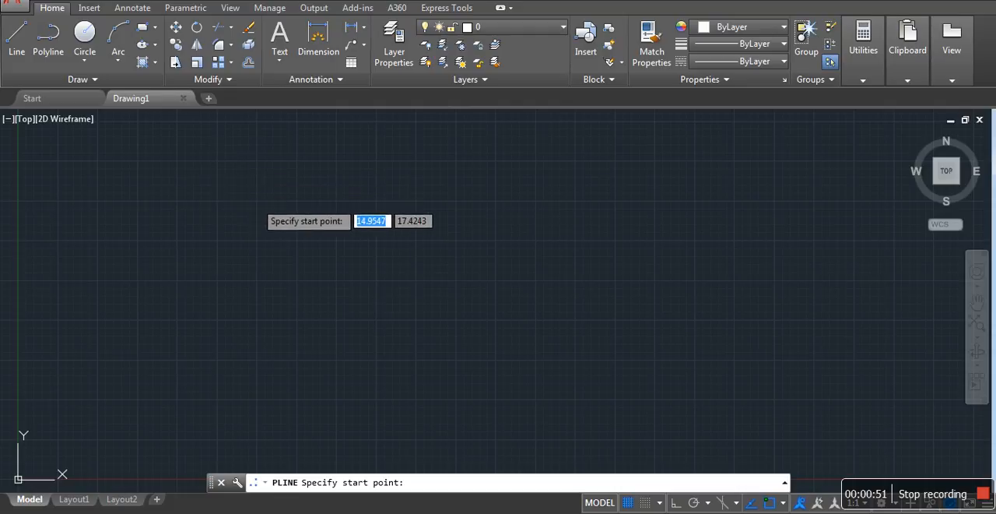
click(256, 202)
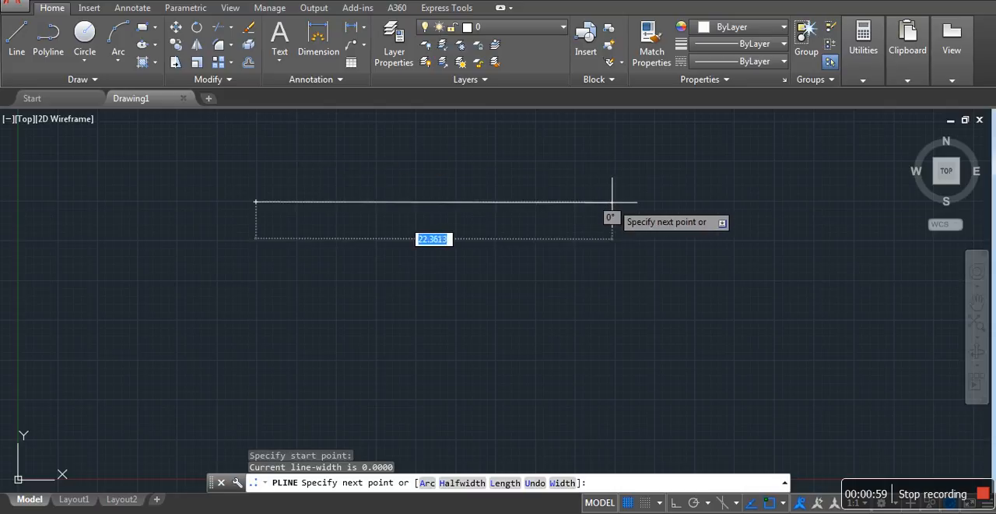
text(20)
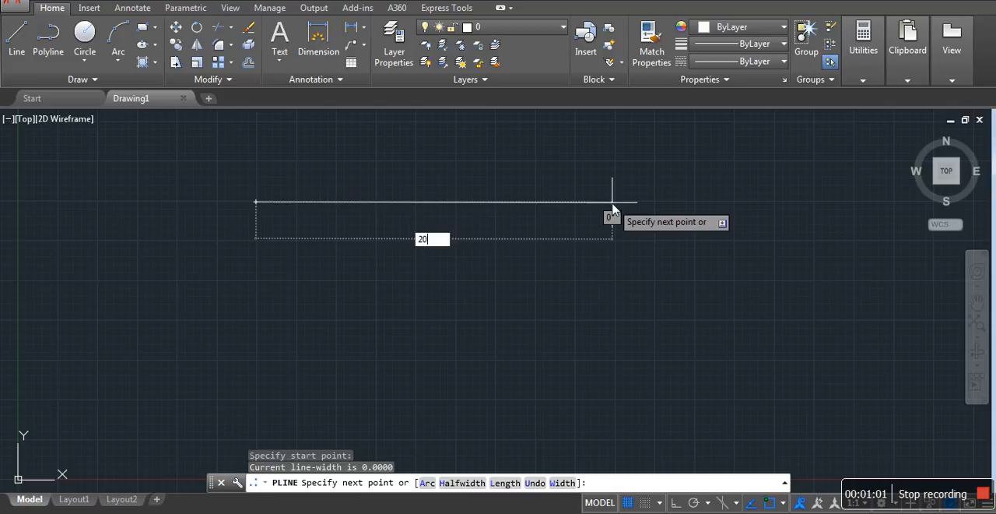
key(Return)
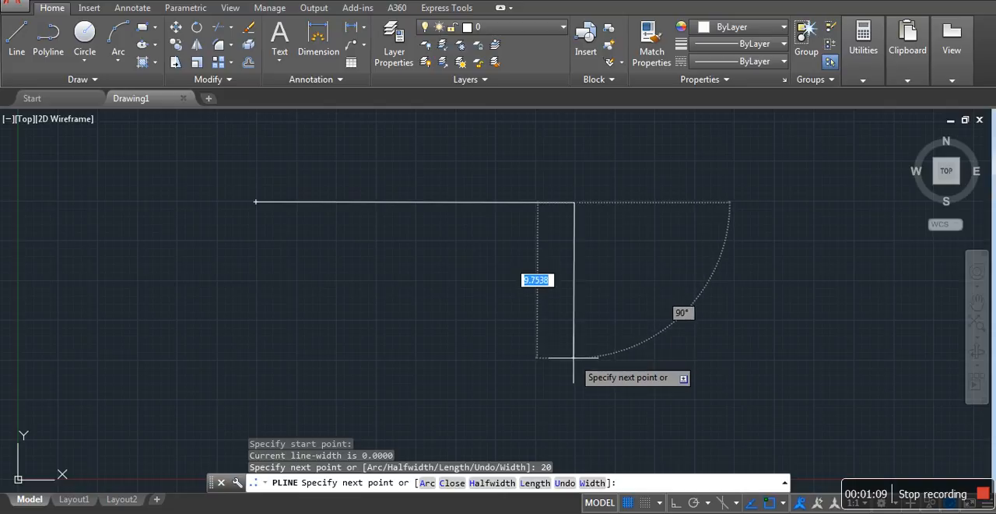
text(10)
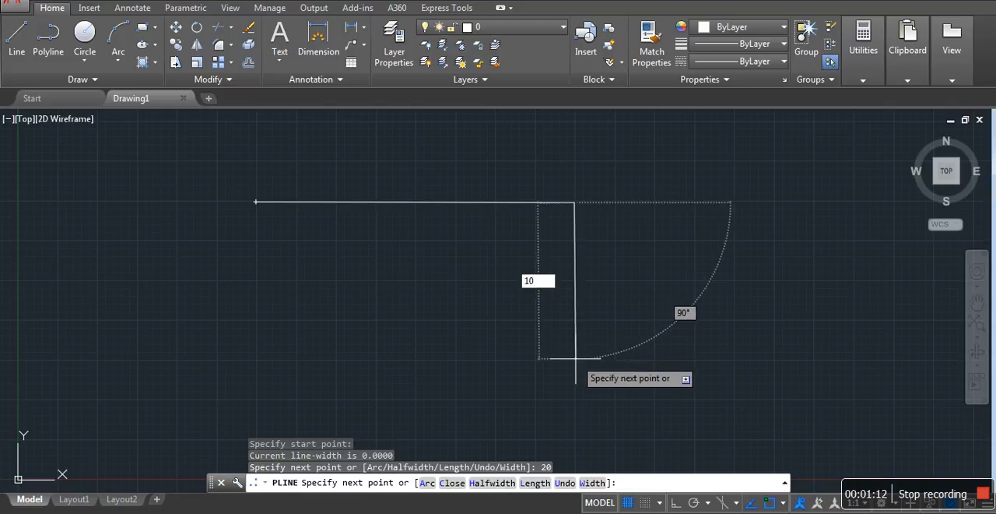
key(Return)
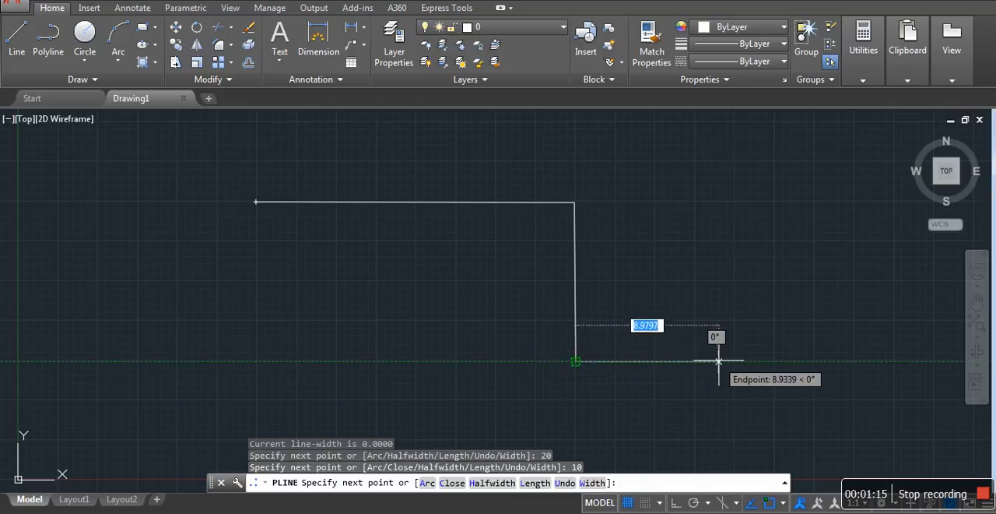
text(5)
key(Return)
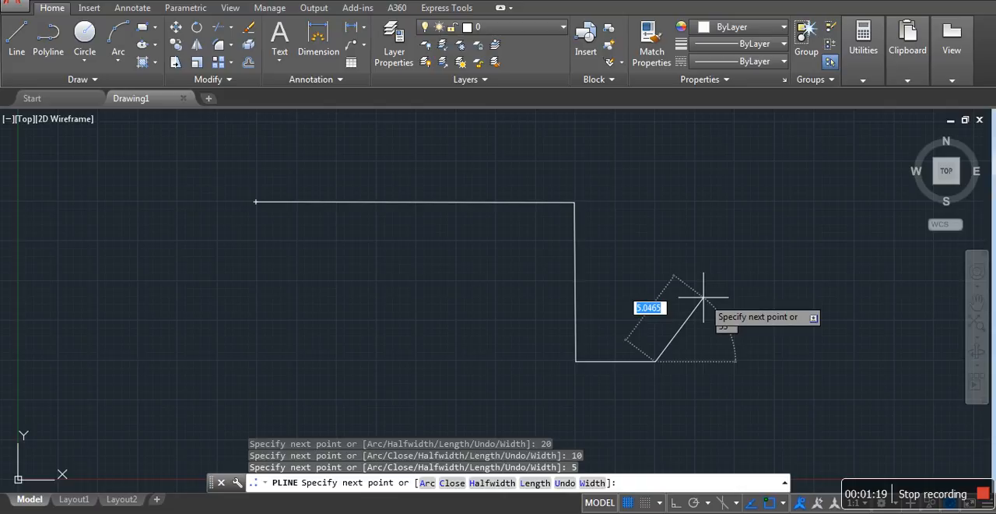
key(Return)
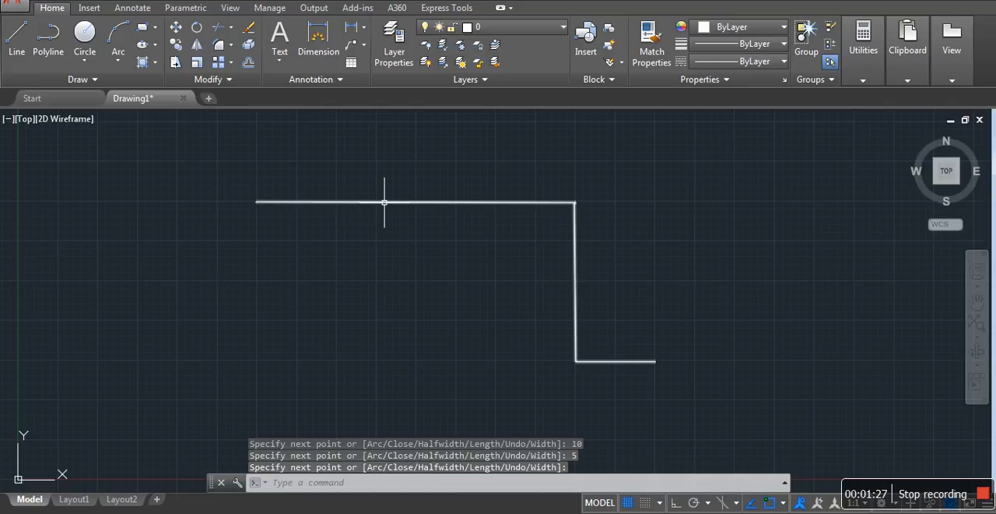
click(384, 202)
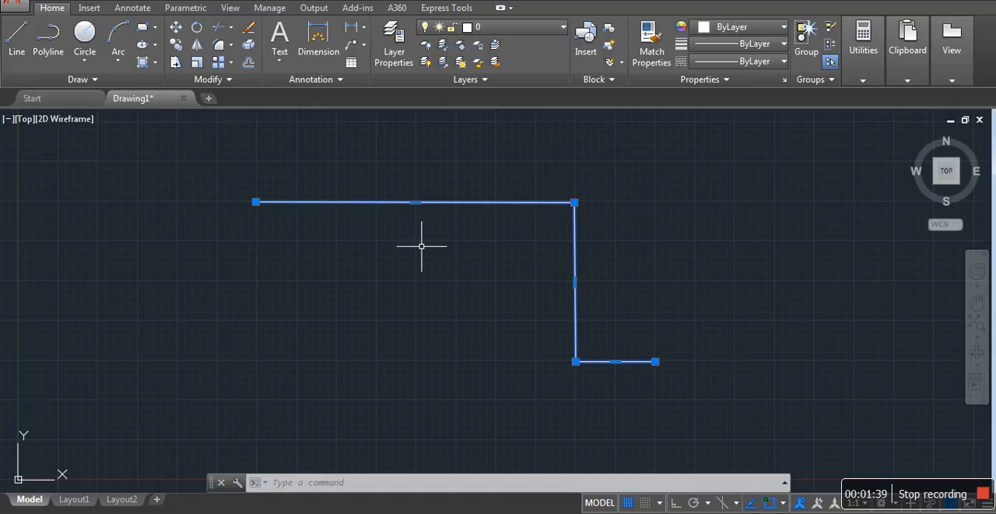
key(Escape)
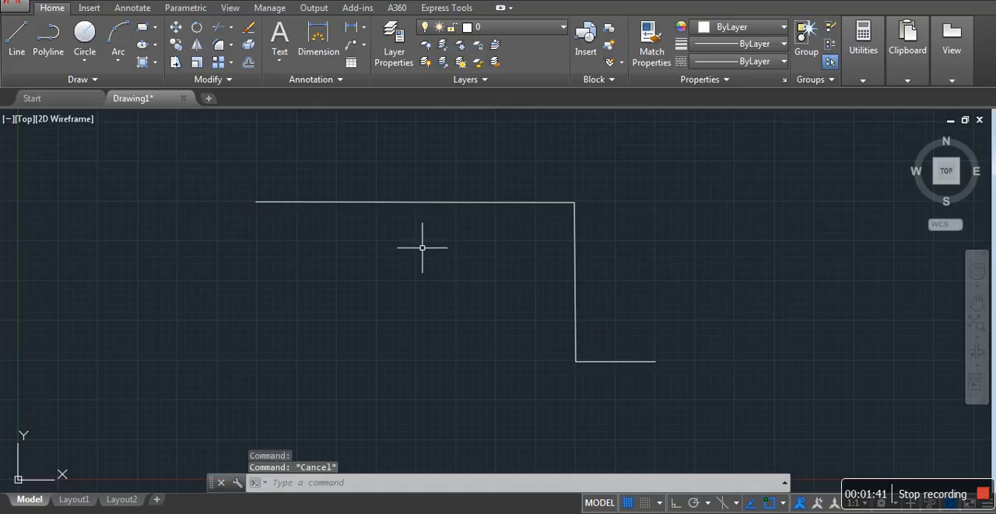
Draw a matching stepped shape above the polyline with the Line command, about 22.7 across, about 9.9 down and a short horizontal end
click(14, 51)
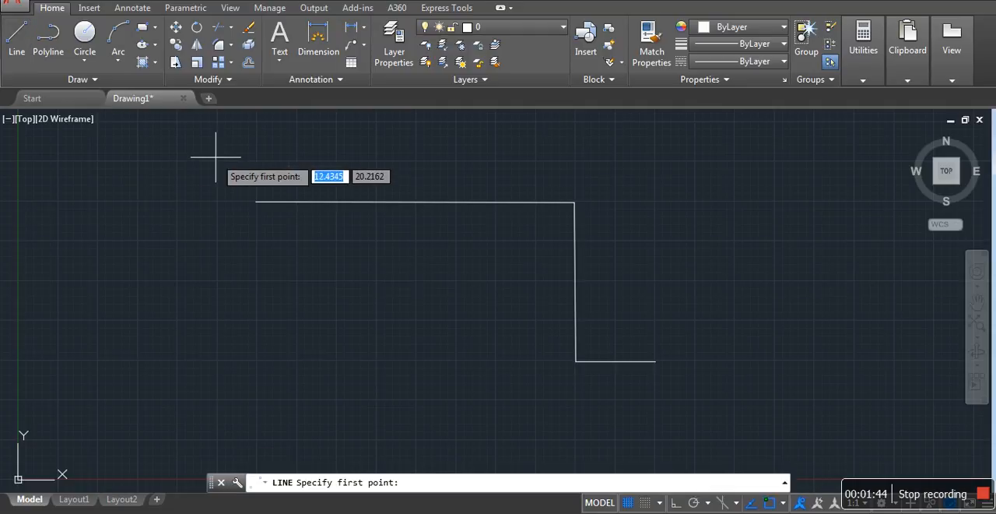
click(255, 160)
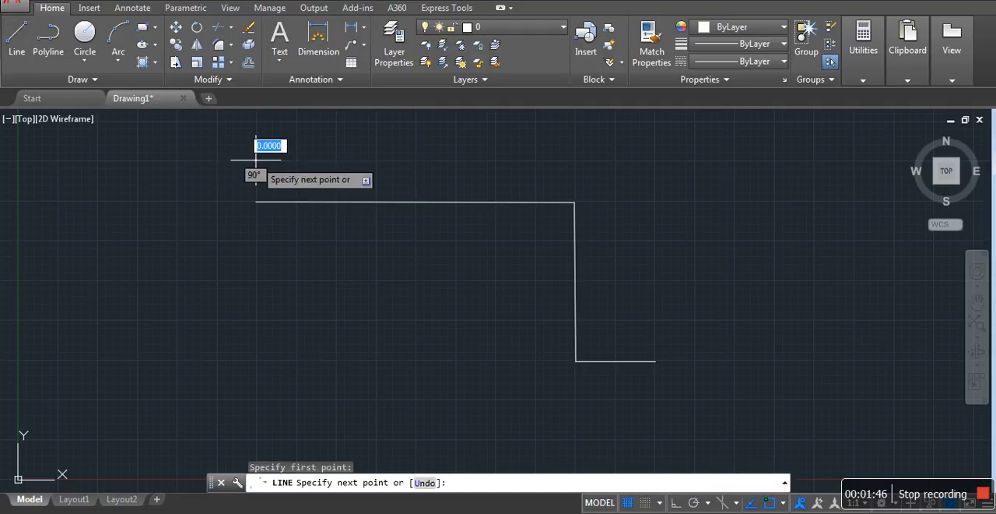
click(617, 161)
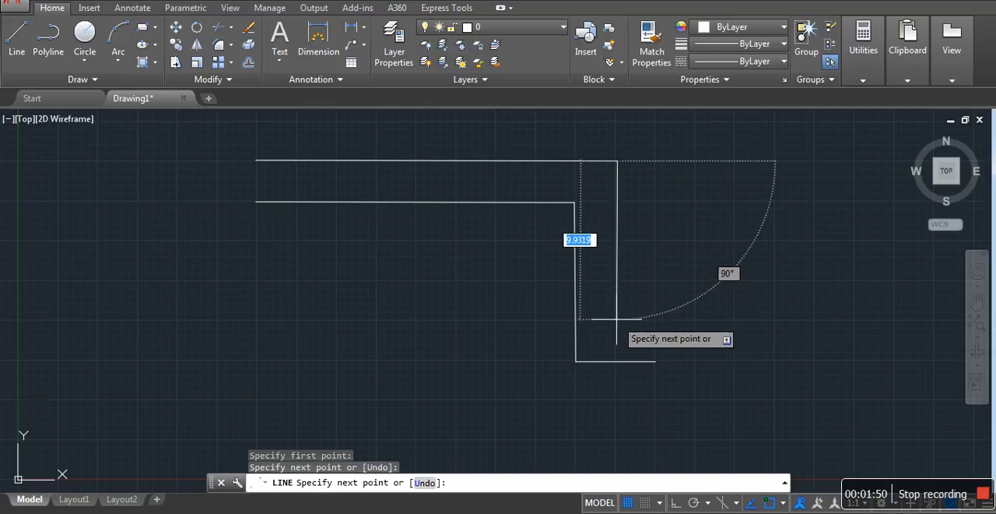
click(616, 319)
click(655, 319)
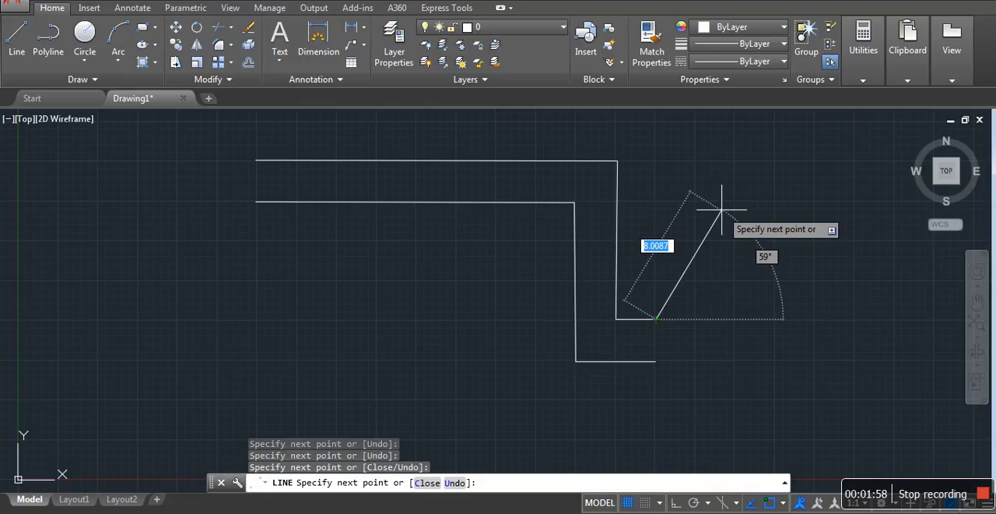
key(Return)
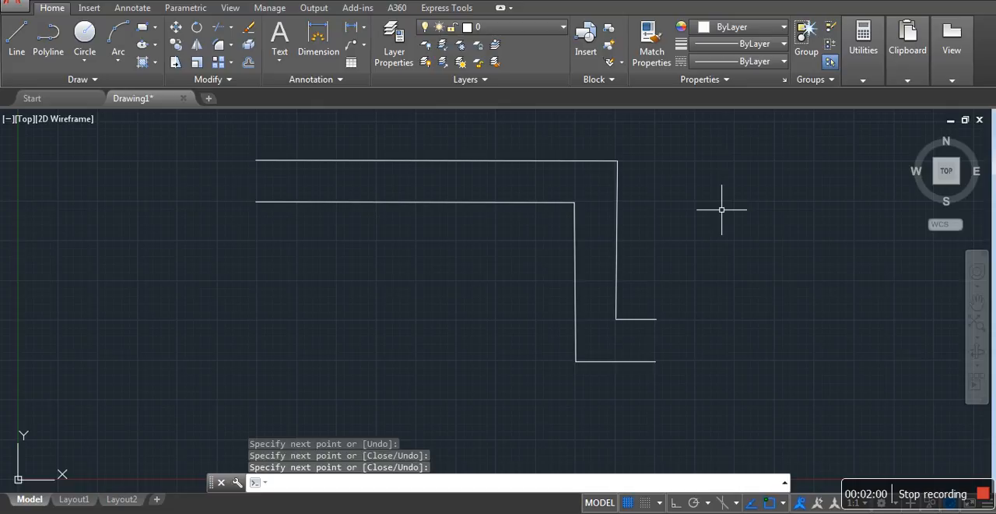
Select the polyline and one segment of the line-drawn shape in turn to compare how much of each is selected
click(368, 201)
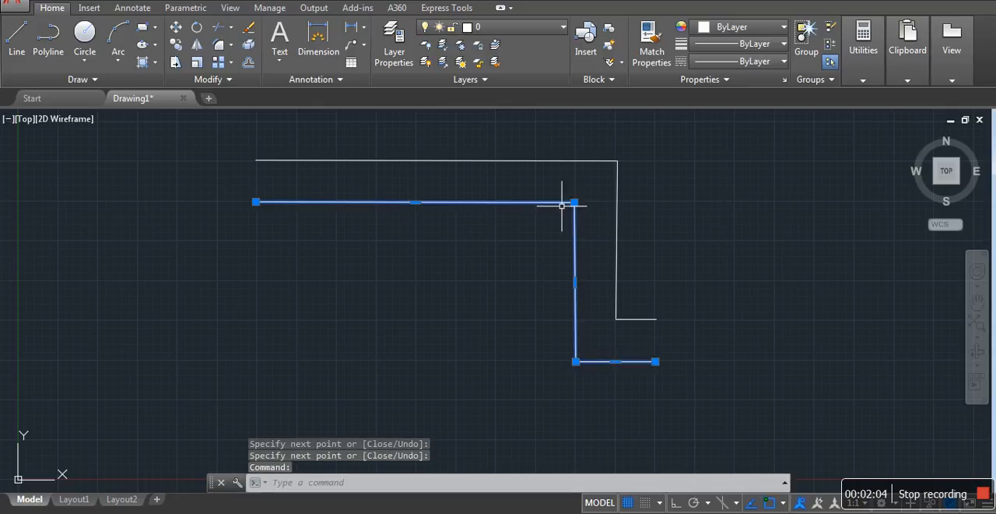
key(Escape)
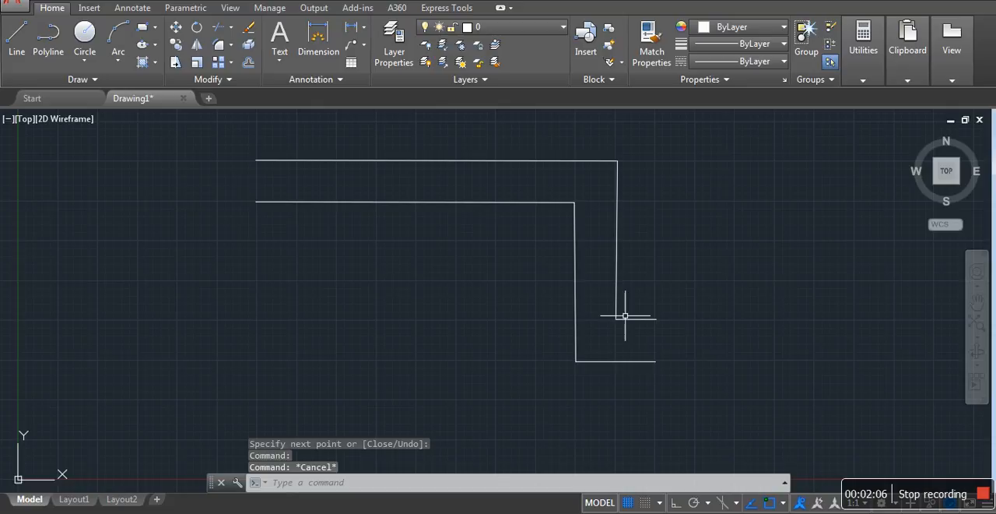
click(463, 160)
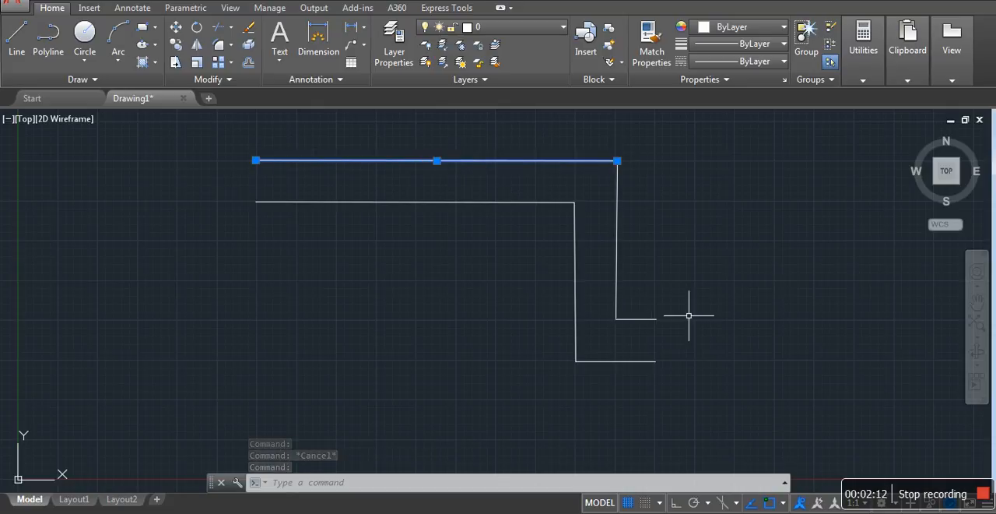
key(Escape)
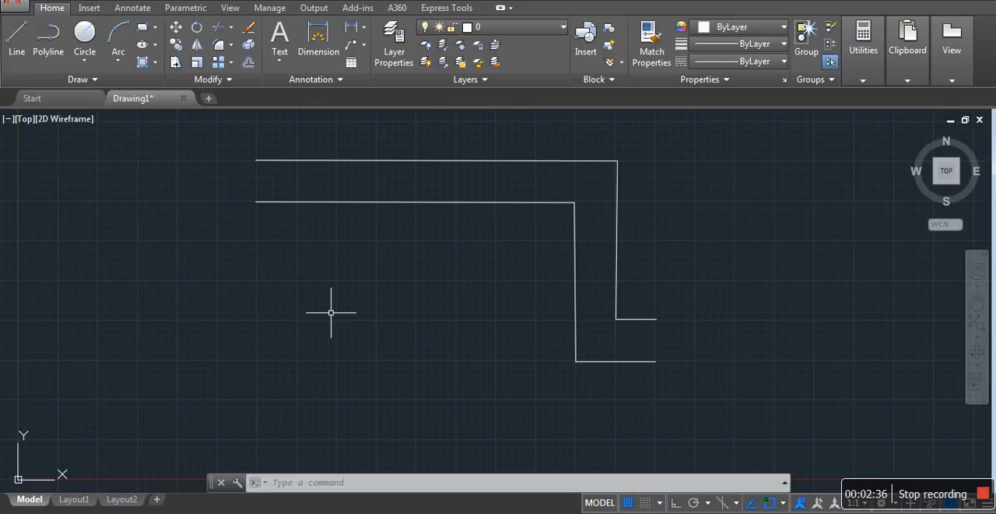
Draw four construction lines through one shared point below the shapes' open ends, one near vertical and three sloping downward
click(94, 80)
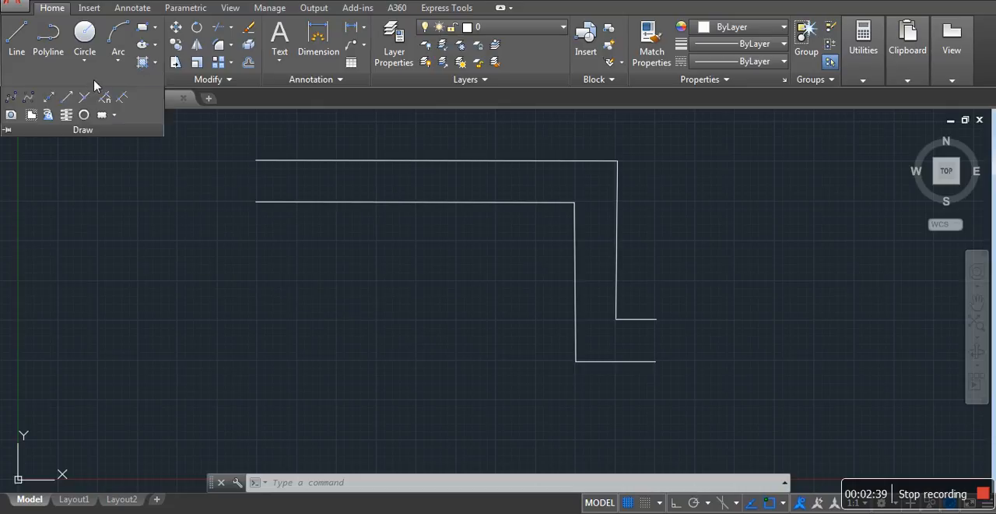
click(49, 99)
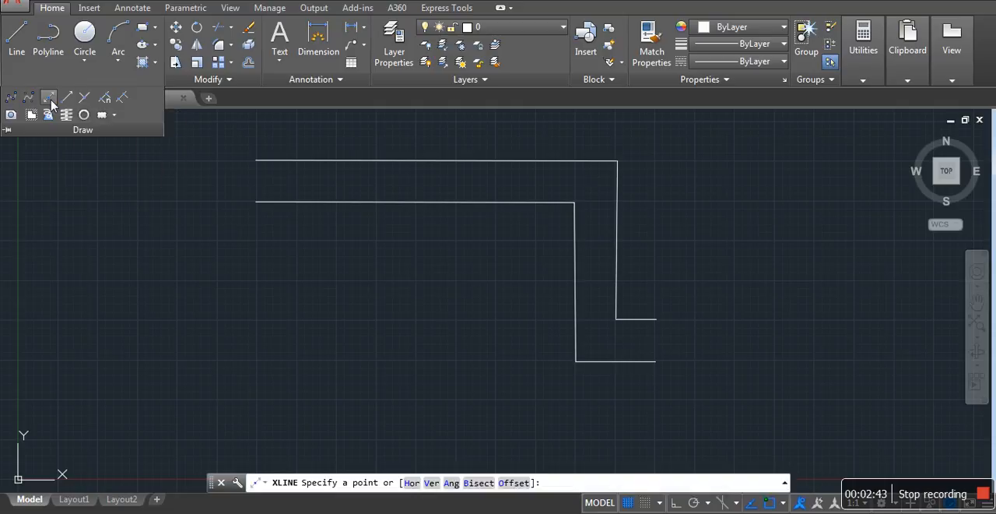
click(216, 279)
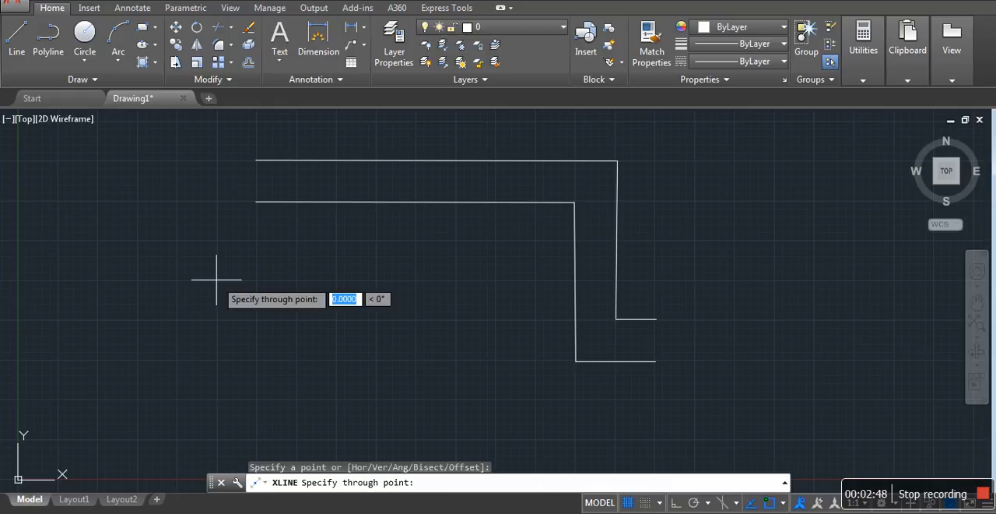
click(218, 409)
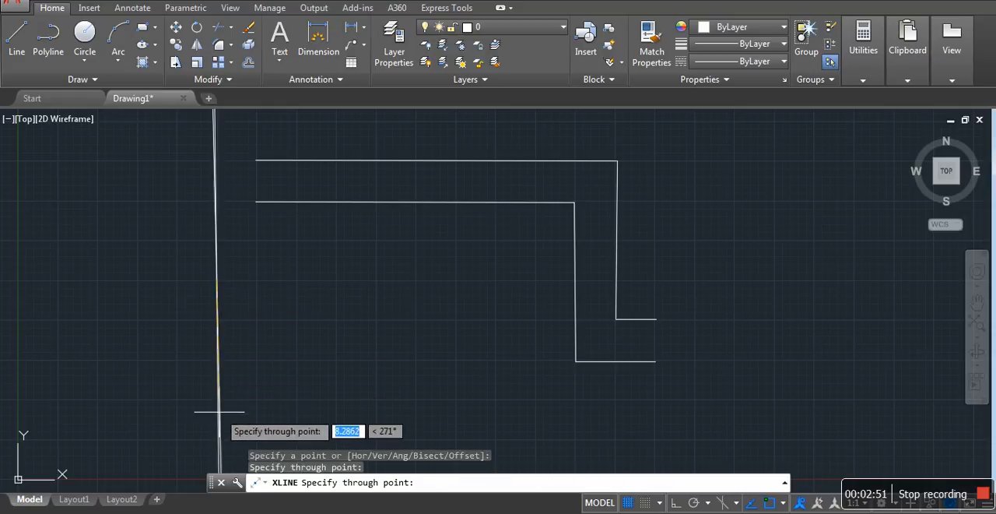
click(345, 380)
click(375, 342)
click(383, 319)
key(Return)
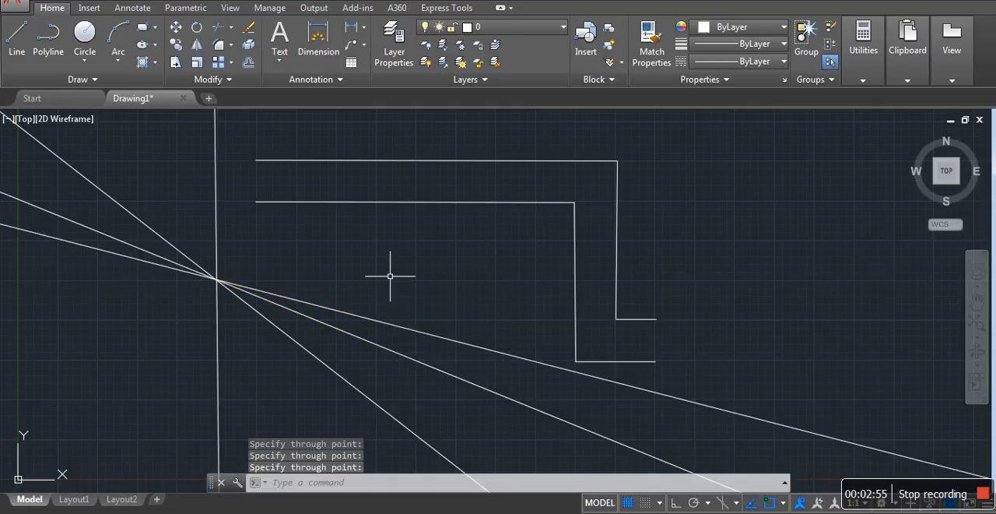
Select the near-vertical construction line to examine its grips and extent, and clear the selection
click(218, 329)
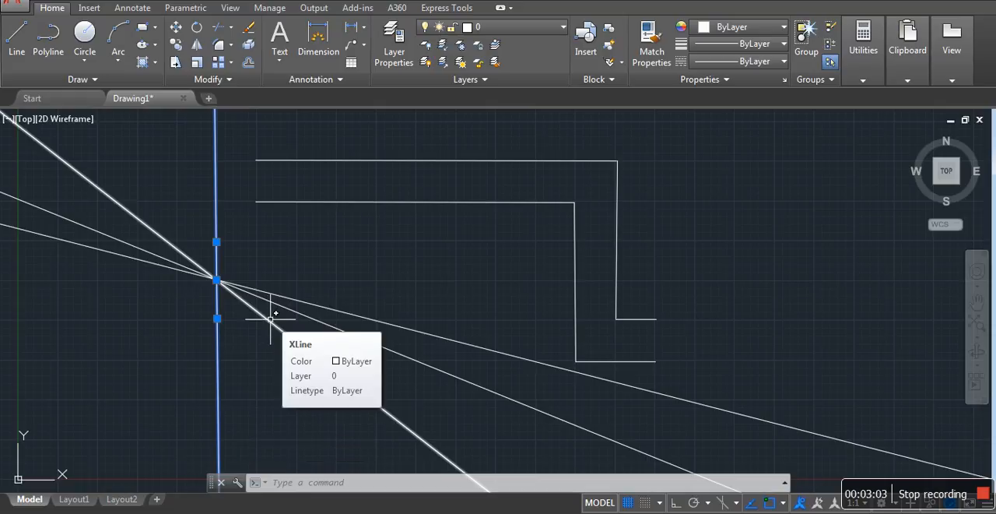
key(Escape)
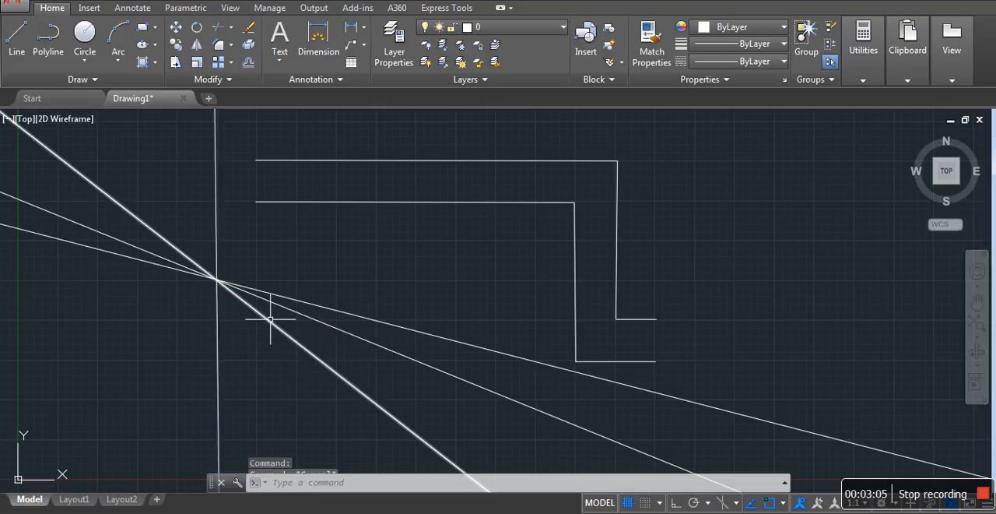
click(217, 332)
key(Escape)
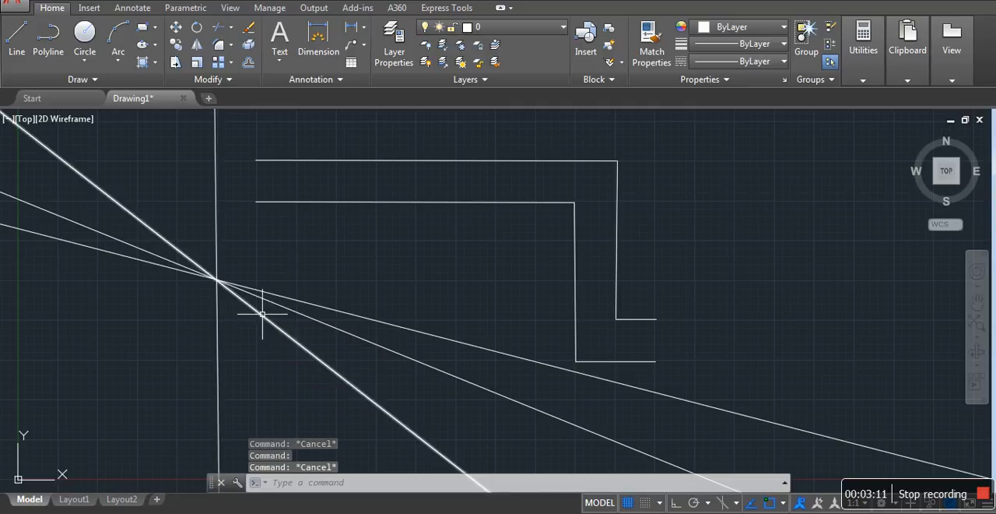
Draw a line segment along the near-vertical construction line, from the shared intersection up to the level of the topmost line
click(18, 40)
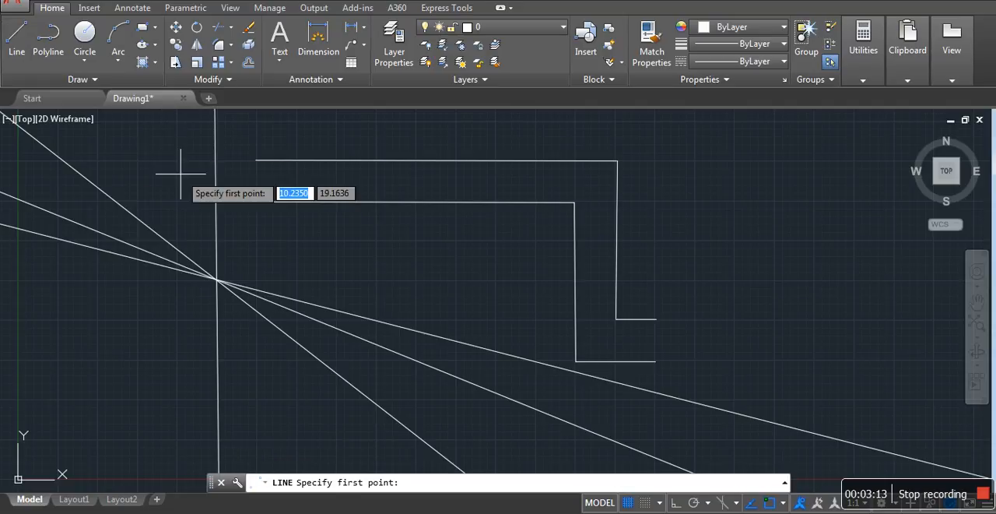
click(217, 279)
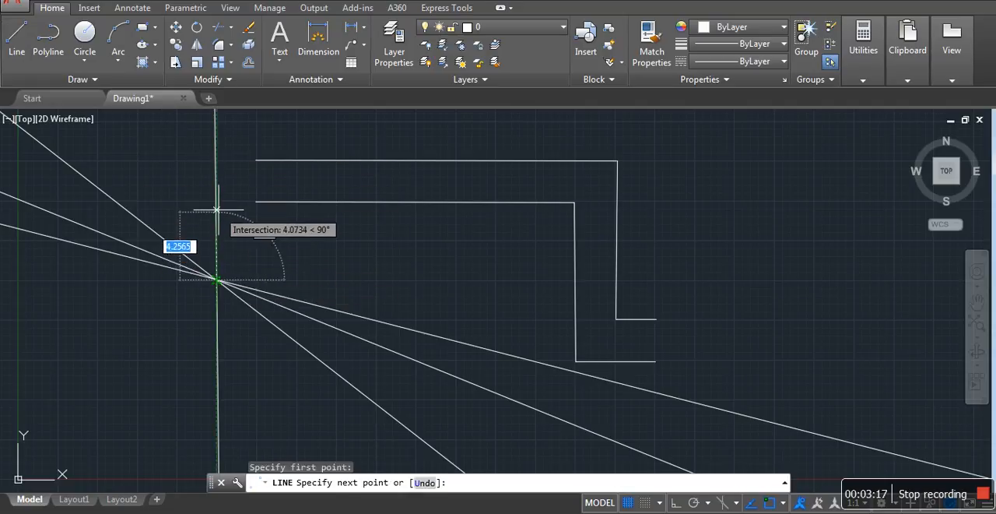
click(218, 158)
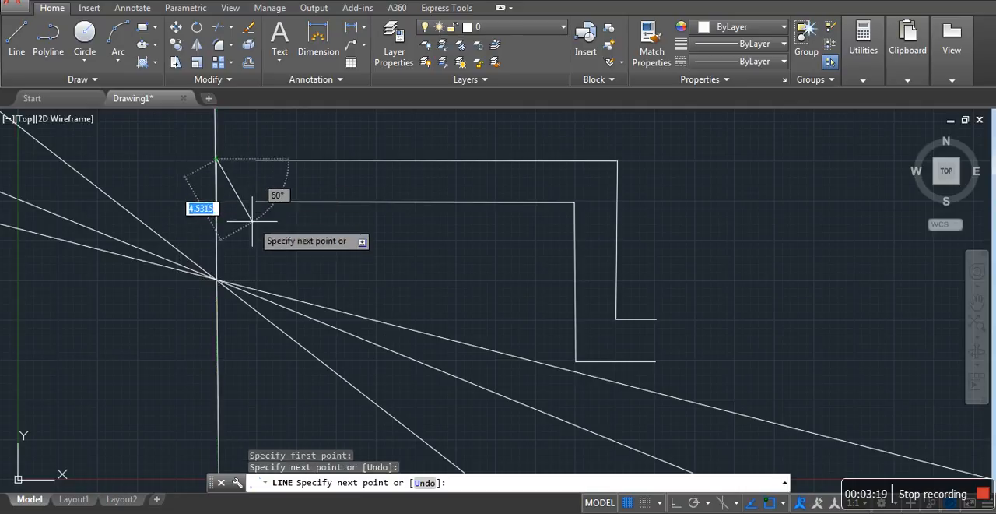
key(Escape)
Delete the four construction lines and the short vertical line segment drawn over them
click(215, 127)
click(141, 221)
click(127, 242)
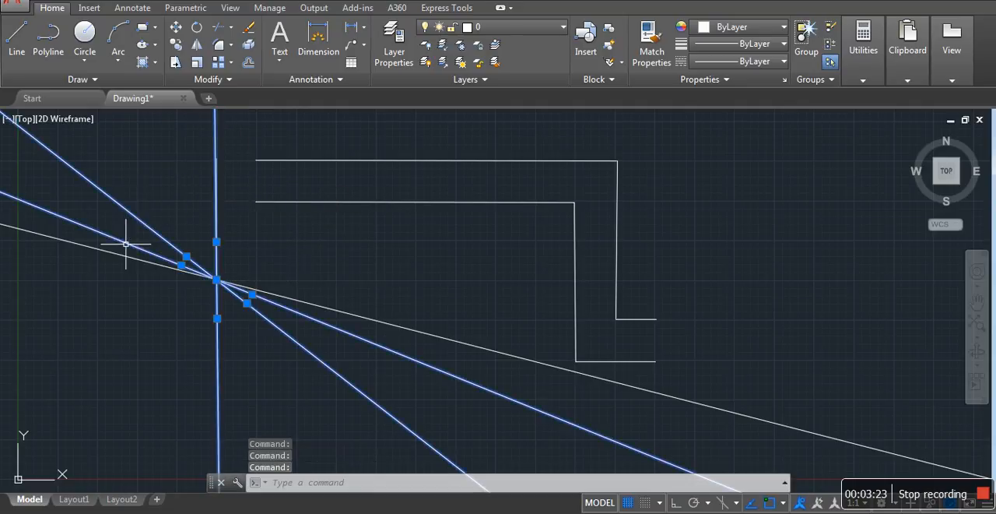
click(122, 254)
key(Delete)
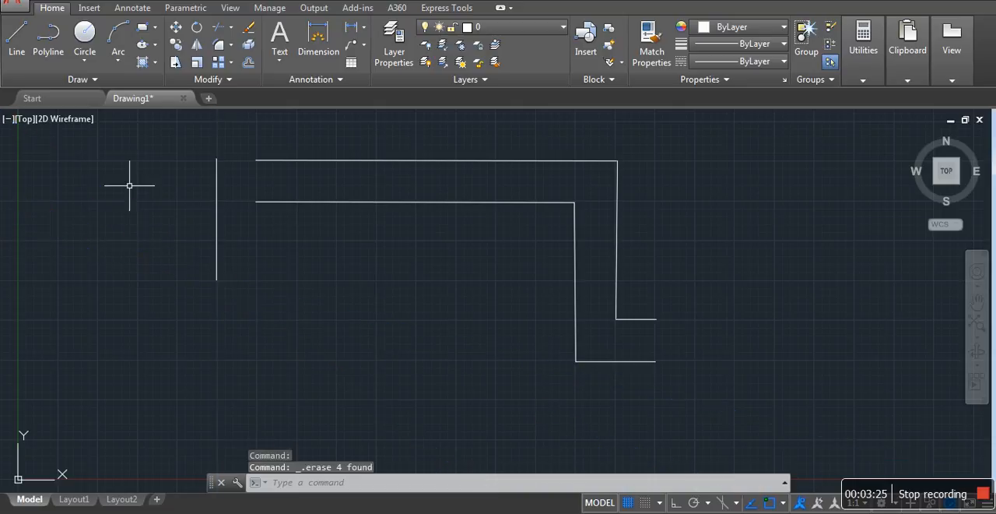
click(216, 206)
key(Delete)
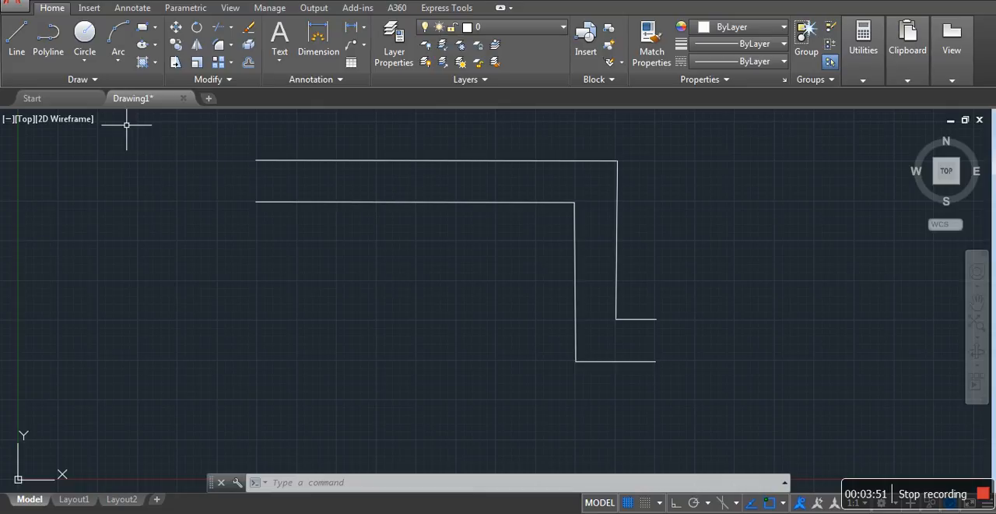
Draw three rays from one start point beside the shapes' open ends: one nearly straight down, one sloping down-right and one sloping up-left
click(93, 81)
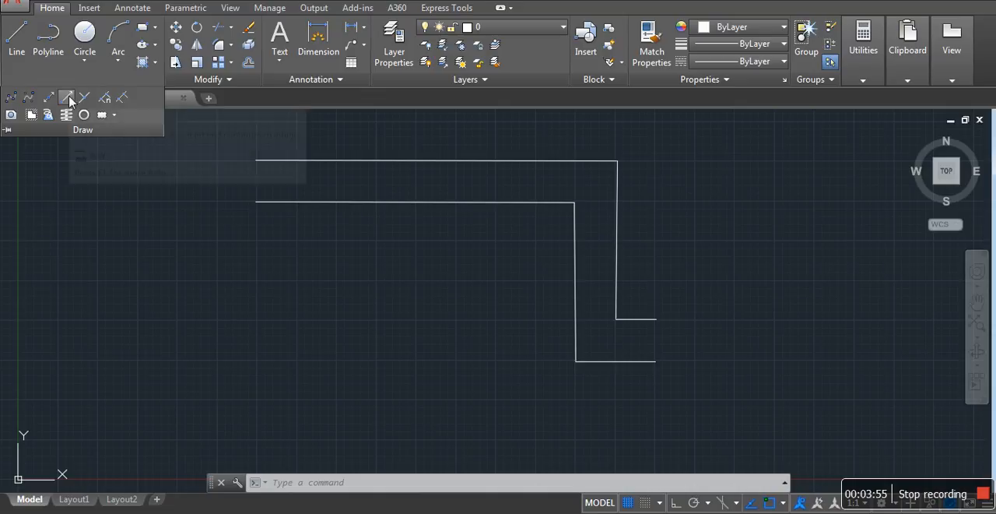
click(68, 98)
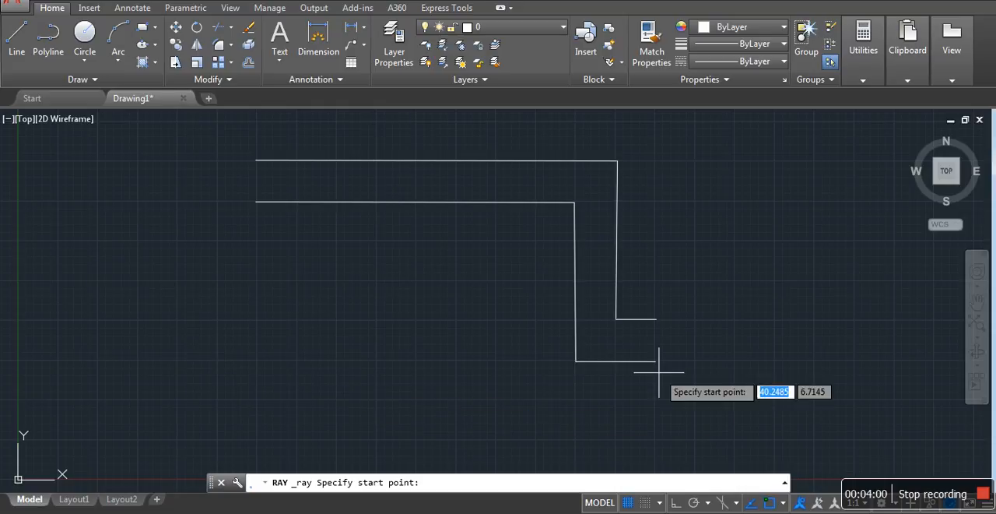
click(775, 282)
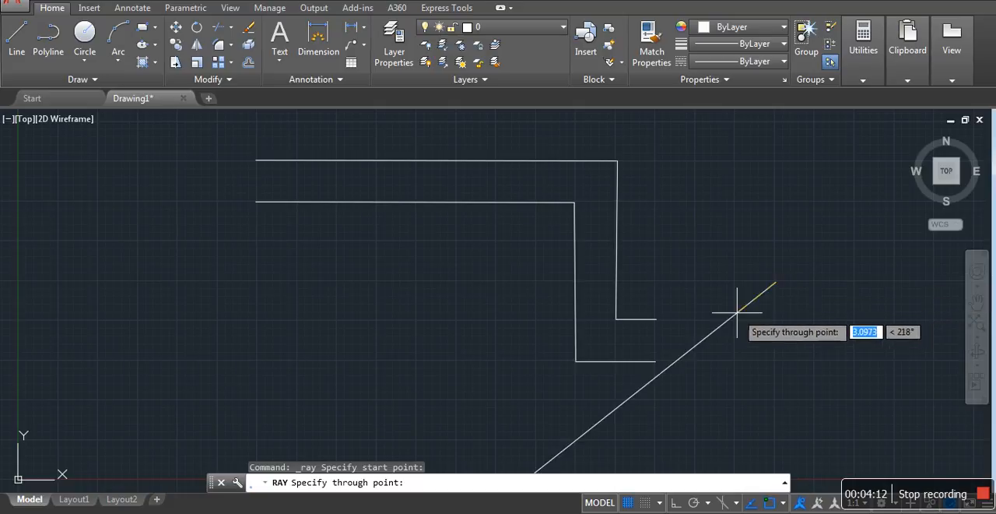
click(773, 336)
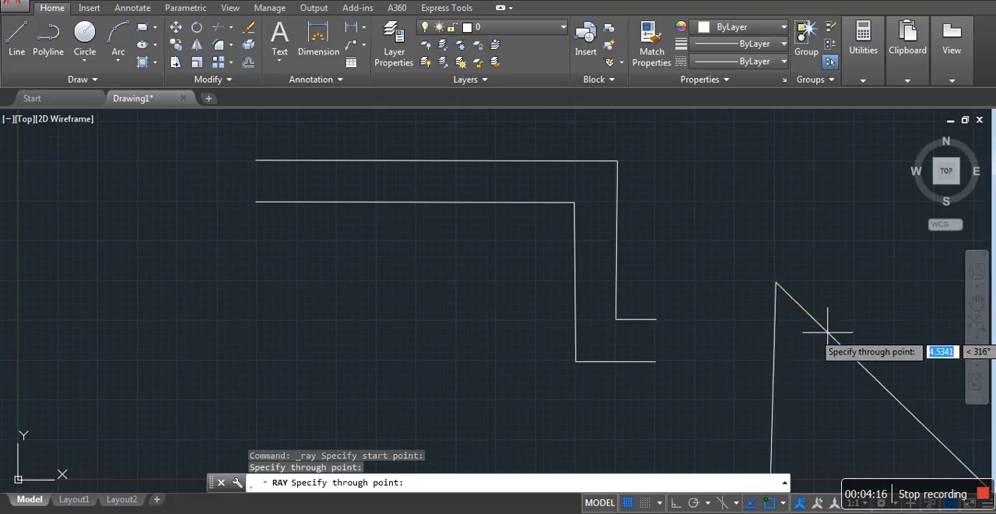
click(827, 329)
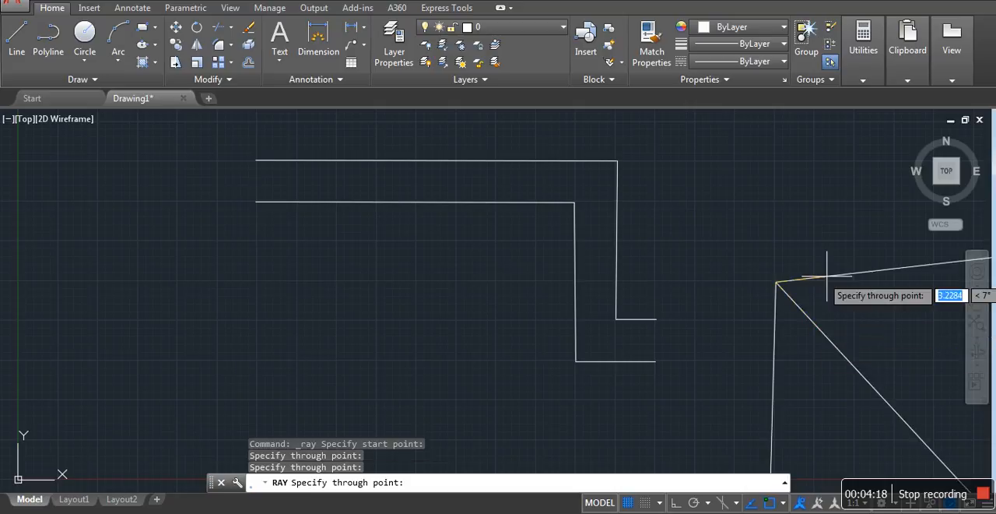
click(745, 233)
key(Return)
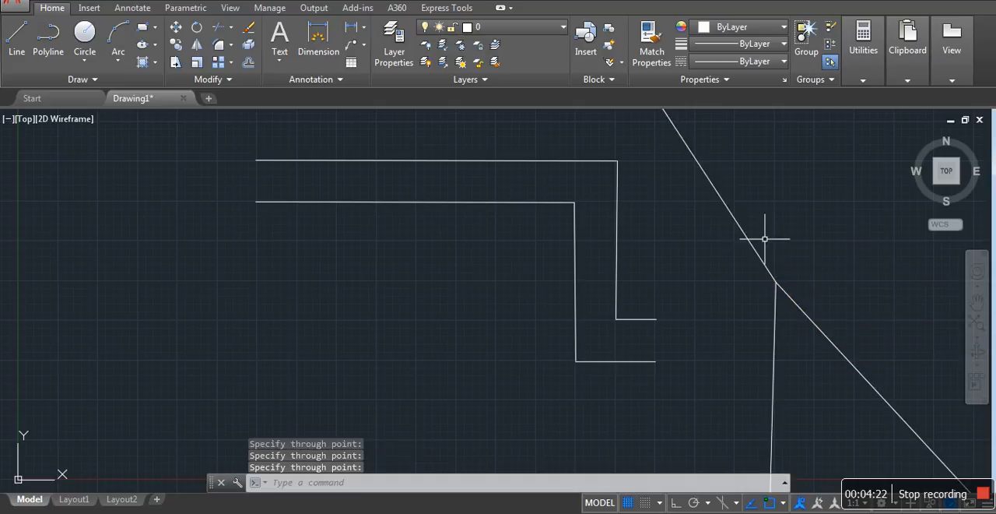
Select the up-left ray to examine its grips and extent, and clear the selection
click(750, 240)
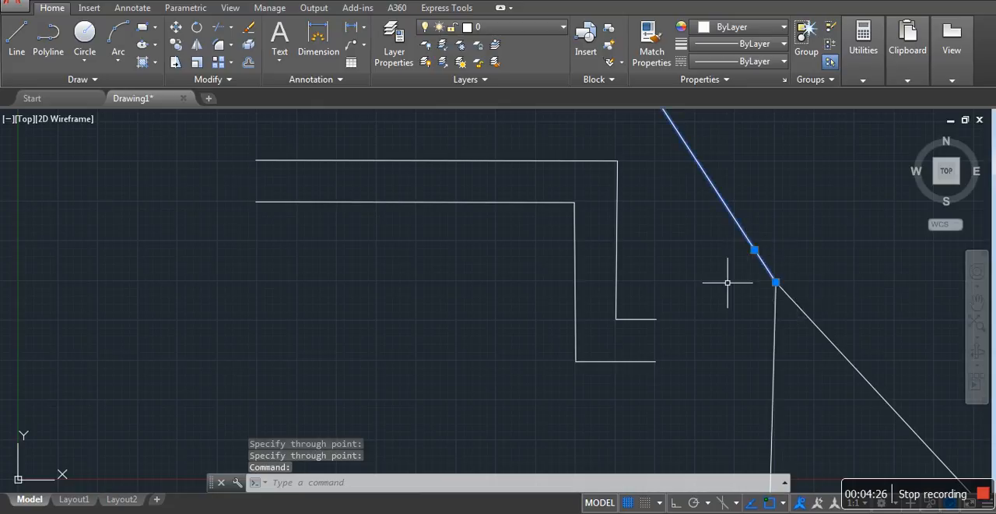
scroll(726, 283, down, 5)
scroll(726, 282, down, 2)
scroll(729, 279, up, 5)
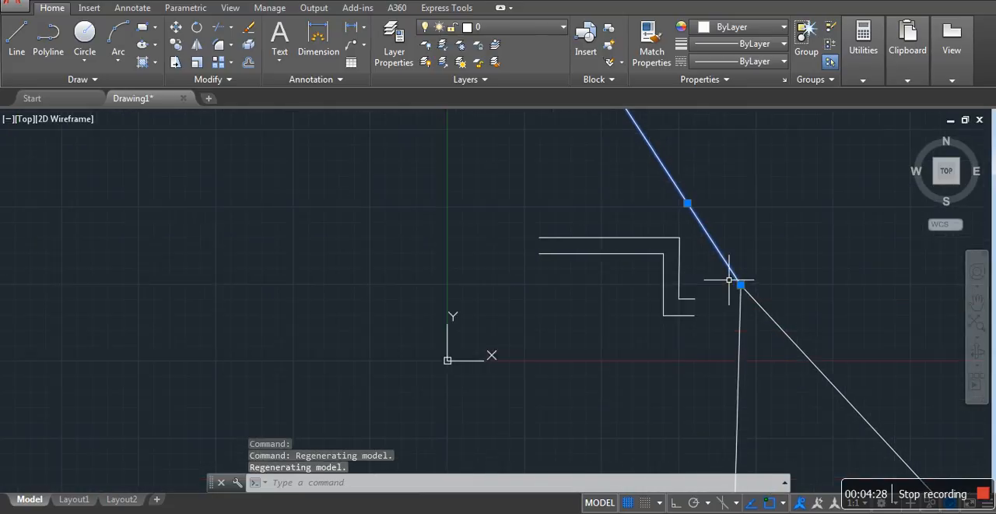
scroll(729, 280, down, 2)
key(Escape)
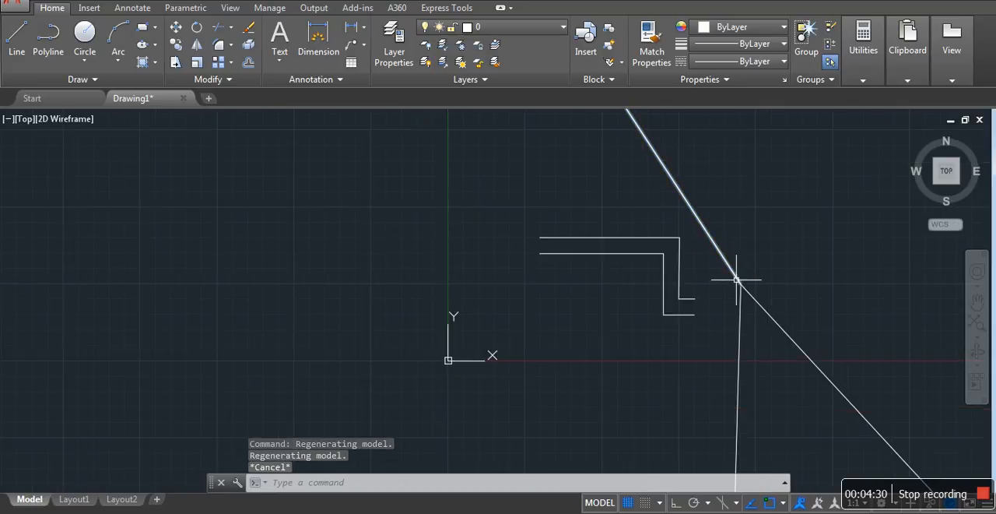